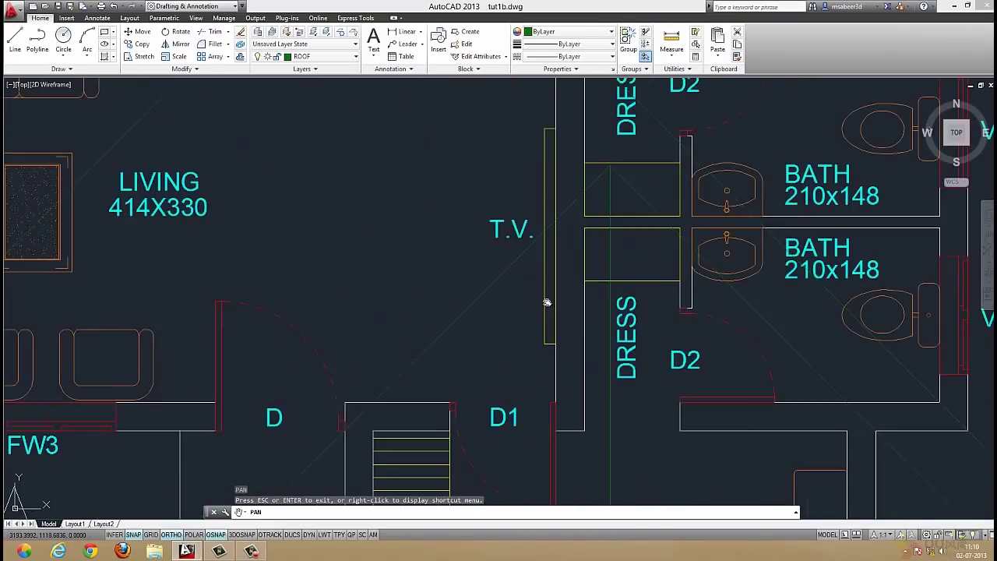
Trace a closed polyline outline around the window face with PLINE
scroll(548, 302, down, 2)
scroll(548, 302, down, 4)
scroll(548, 302, down, 2)
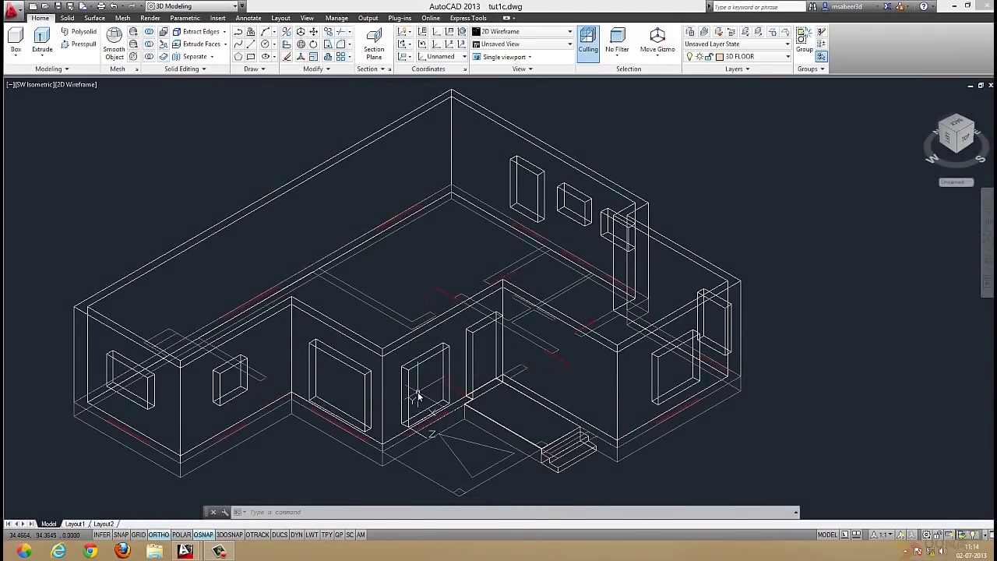
scroll(418, 397, up, 3)
scroll(417, 394, up, 2)
scroll(450, 309, up, 1)
scroll(453, 308, up, 1)
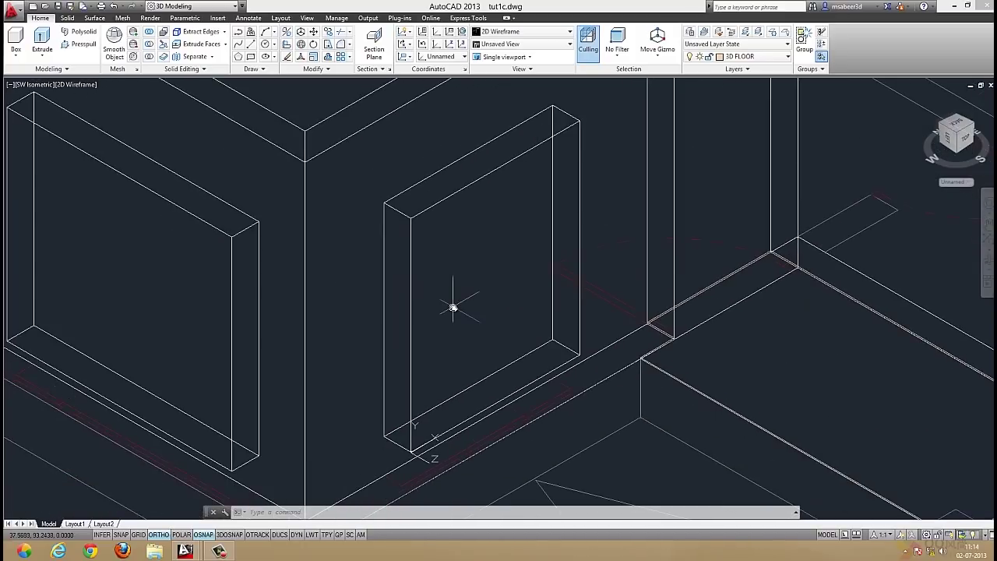
key(Escape)
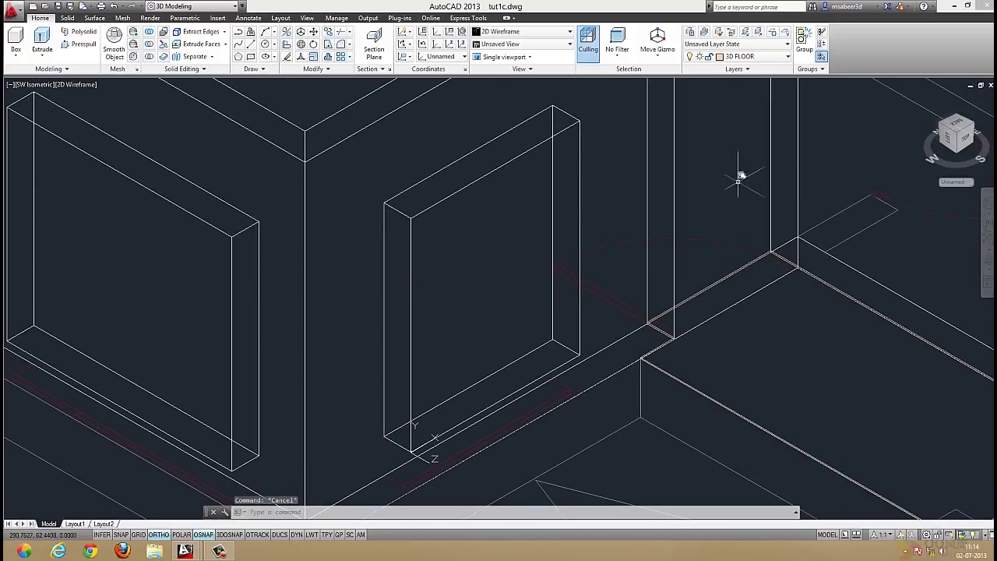
text(pl)
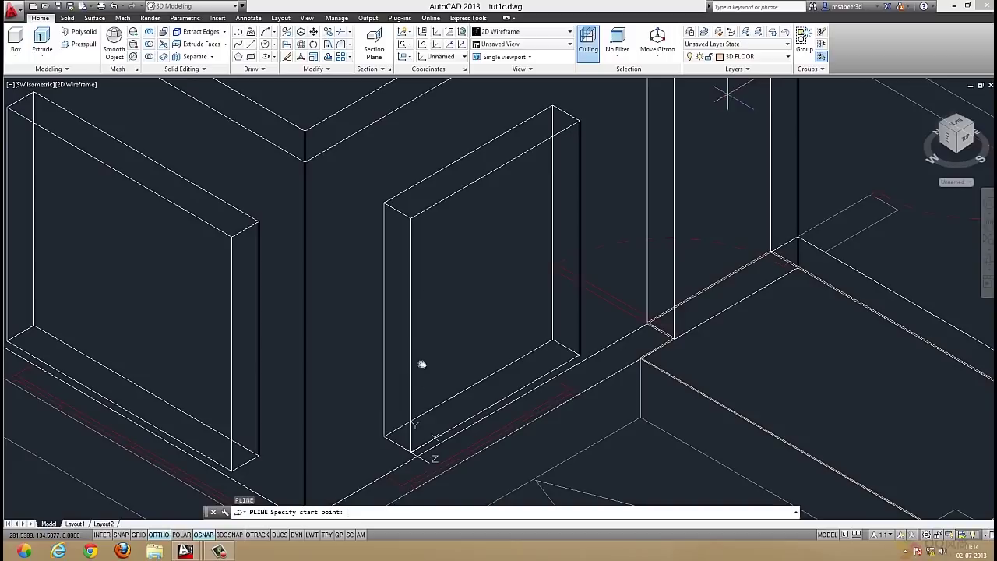
click(411, 445)
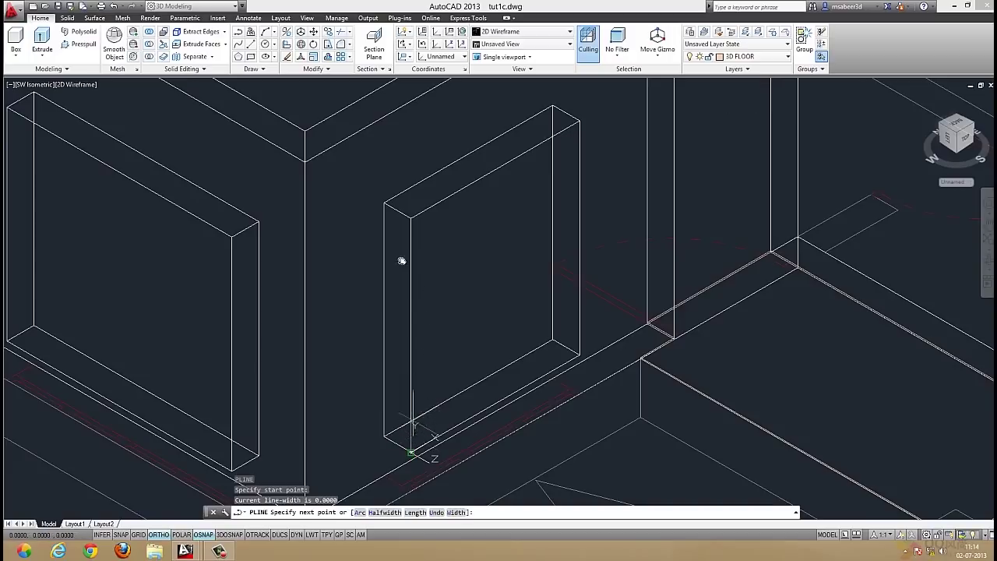
click(576, 137)
click(578, 356)
text(c)
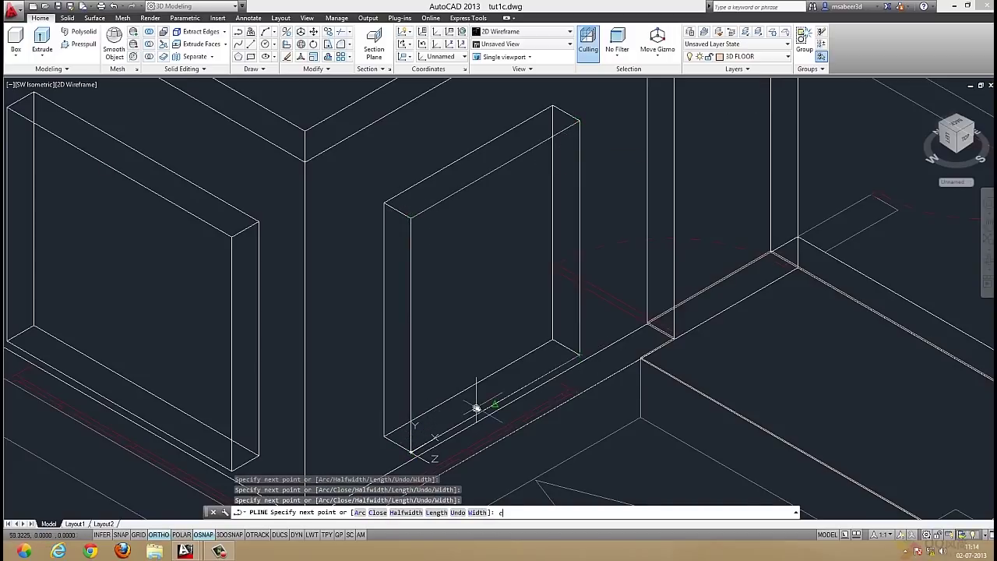
key(Return)
Offset the window outline 3 units inward
key(Return)
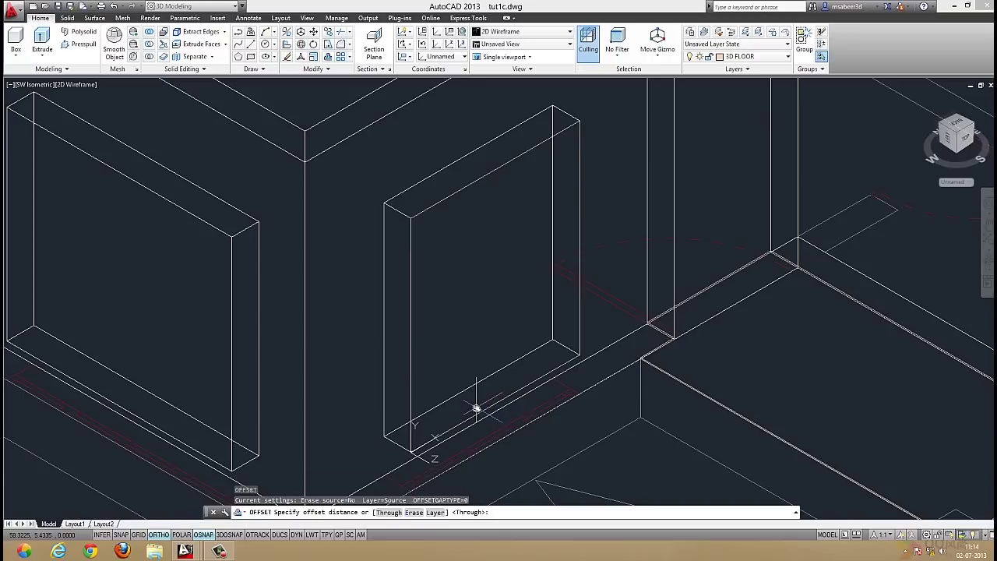
text(3)
key(Return)
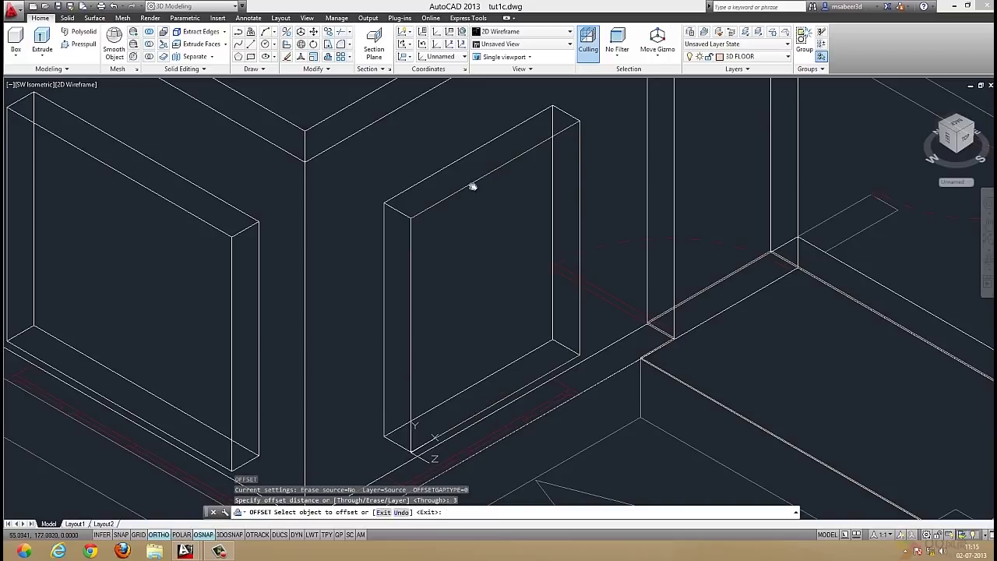
click(472, 187)
click(472, 250)
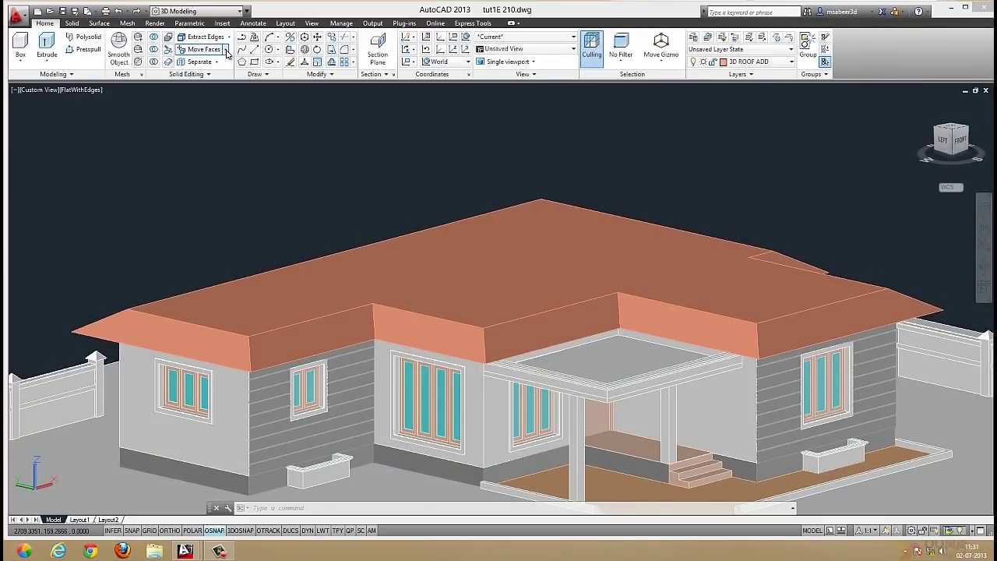
Raise the flat roof face with Move Faces to form a hipped roof
click(226, 51)
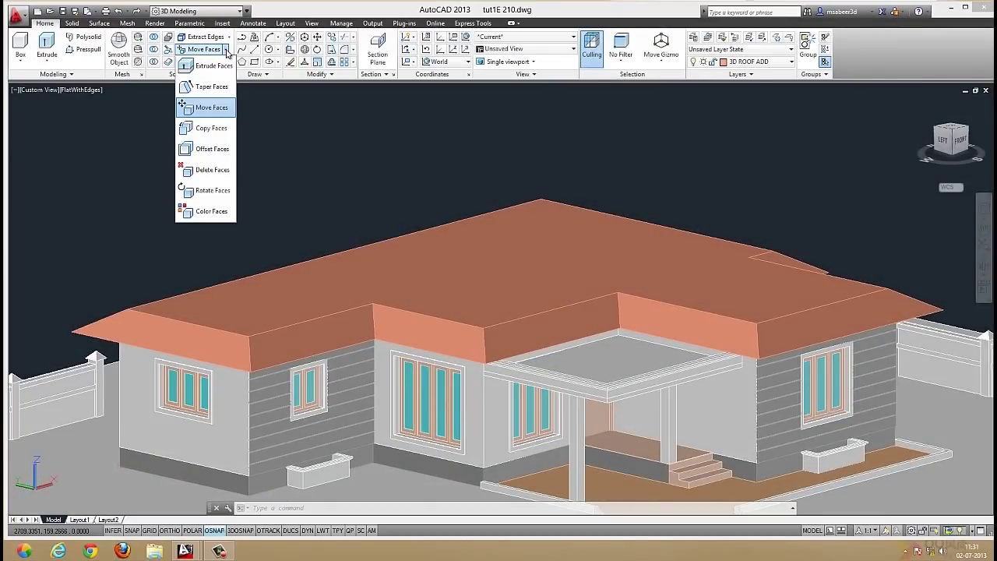
click(211, 105)
click(494, 277)
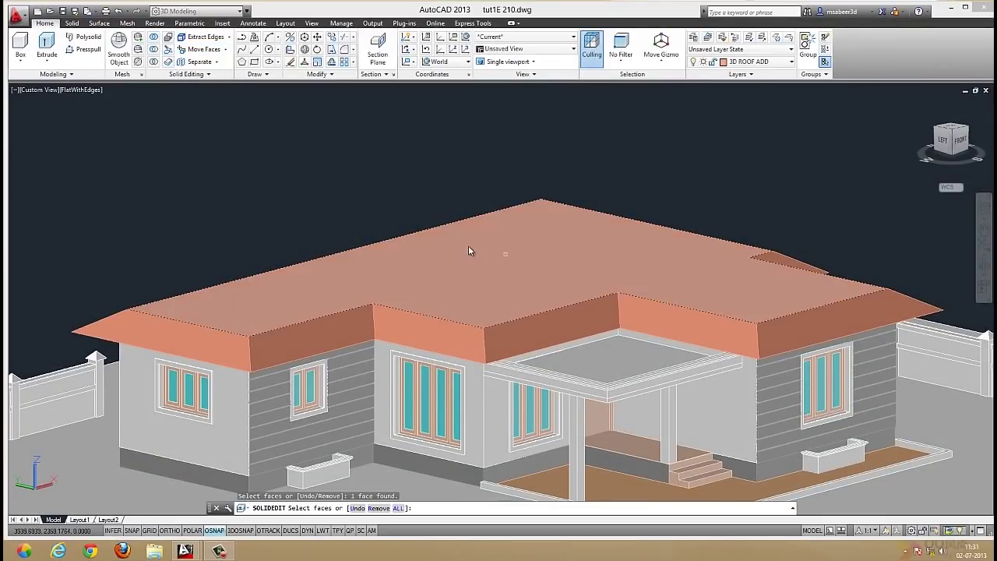
key(Return)
click(247, 266)
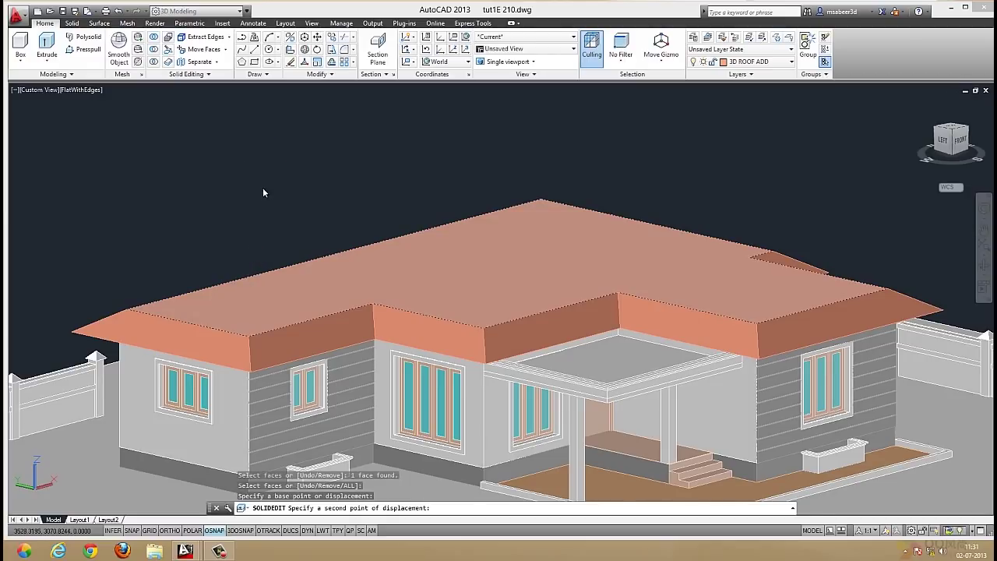
click(263, 150)
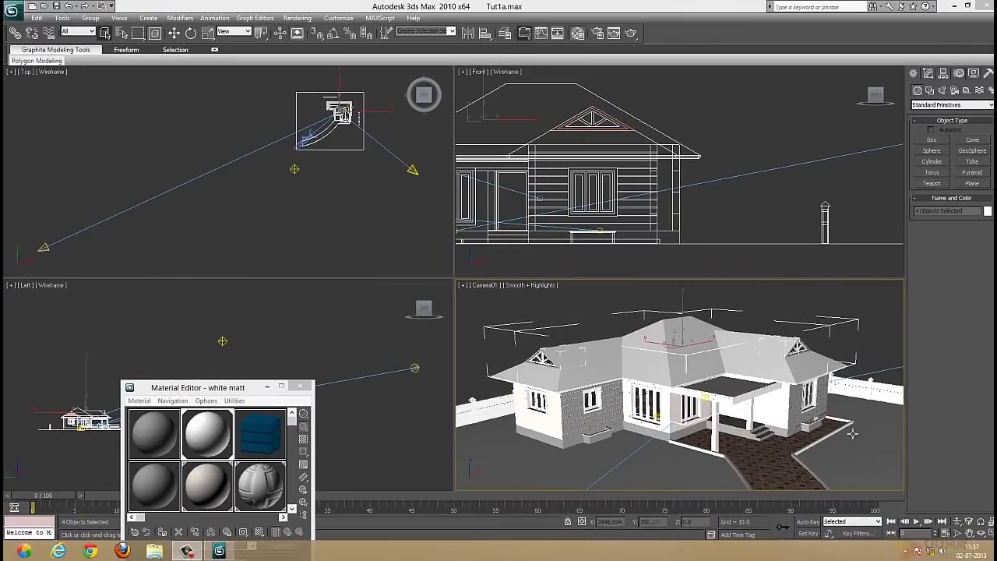
Assign the blue tiled 'roof' material to the four selected roof objects in the maximized Camera01 view
click(868, 350)
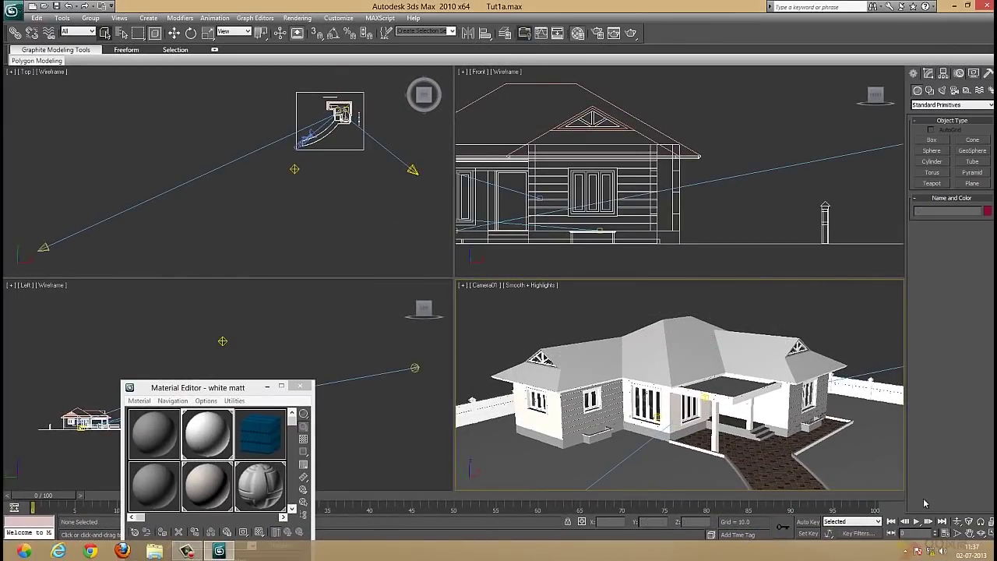
key(ctrl+z)
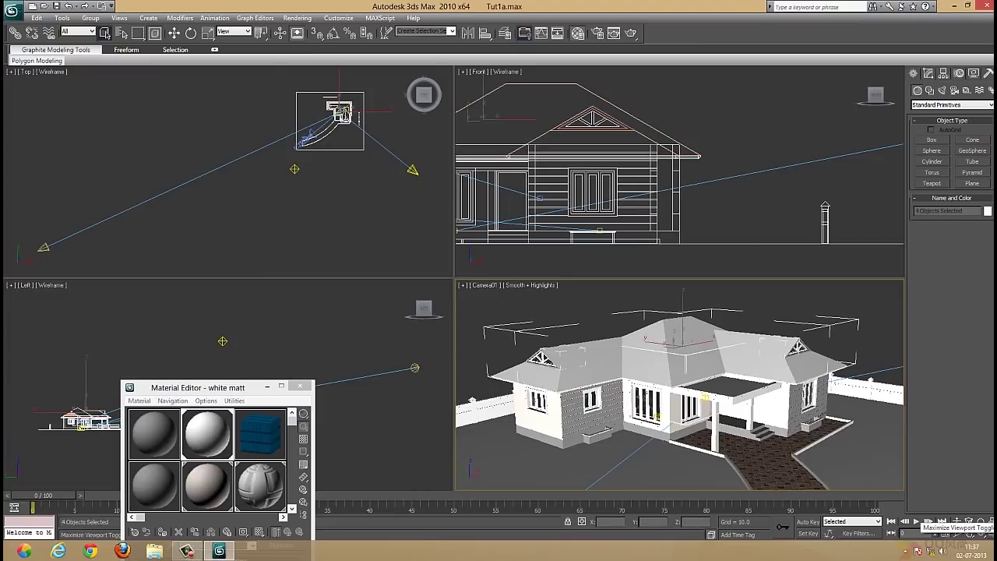
click(986, 533)
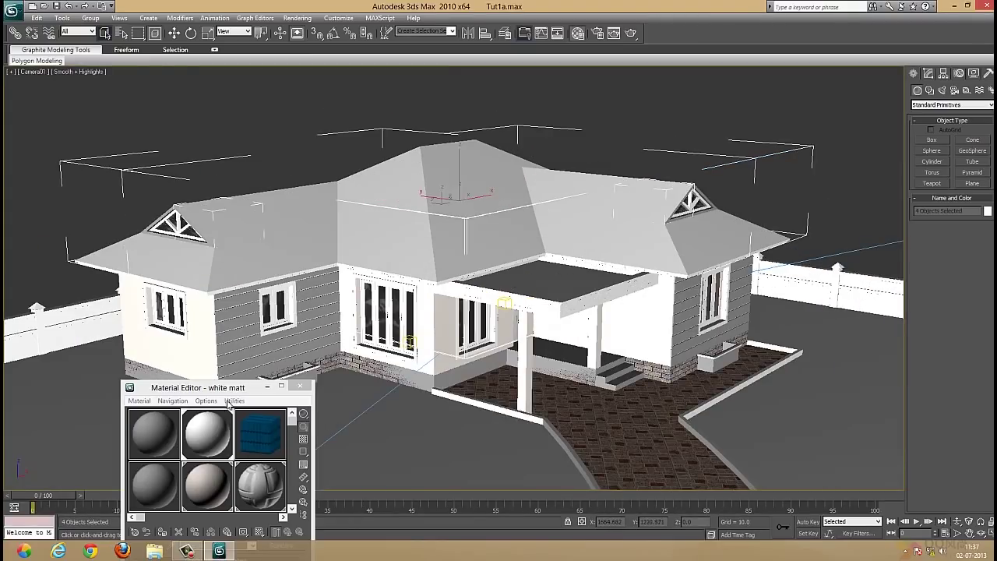
drag(228, 389, 129, 134)
click(69, 278)
click(187, 167)
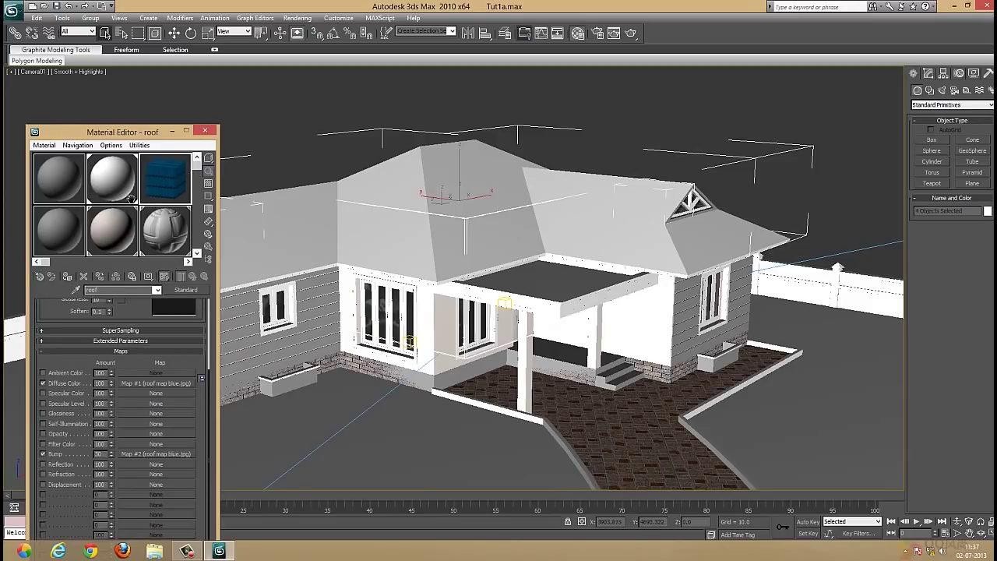
click(69, 279)
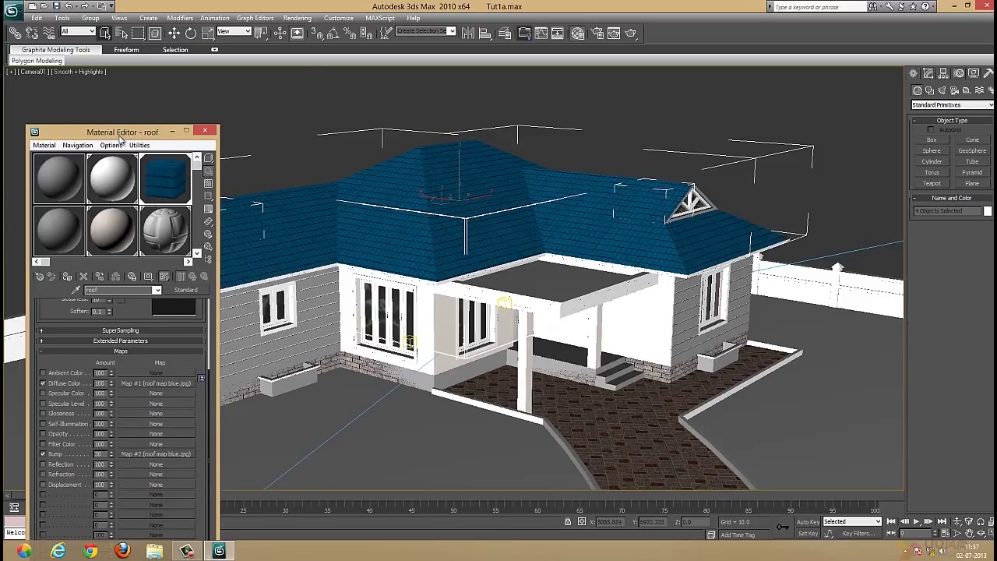
Orbit the camera to a near-frontal view of the blue-roofed house
drag(121, 138, 117, 350)
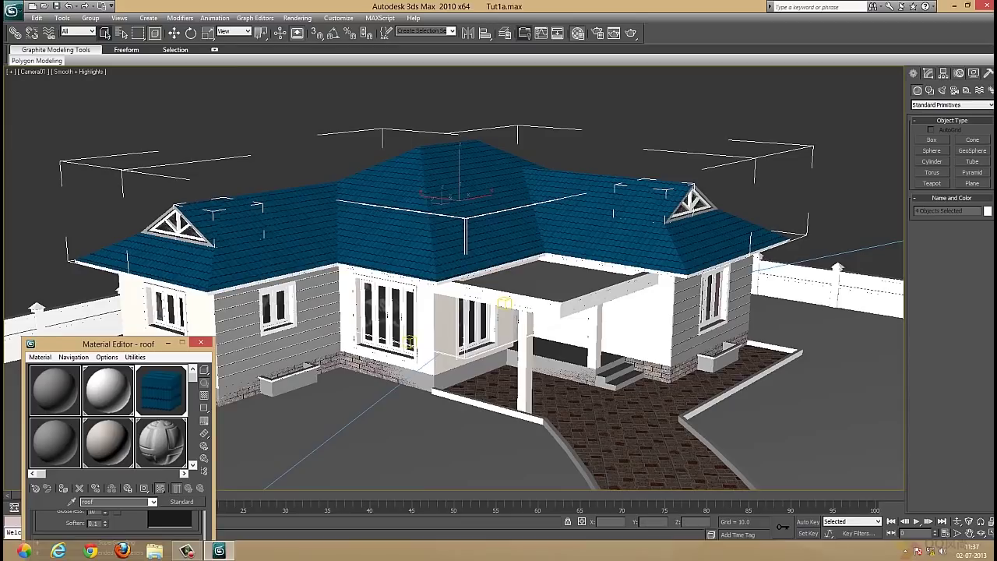
click(984, 535)
mouse_move(641, 385)
mouse_down()
mouse_move(633, 372)
mouse_move(651, 371)
mouse_move(636, 377)
mouse_move(634, 402)
mouse_move(614, 403)
mouse_up()
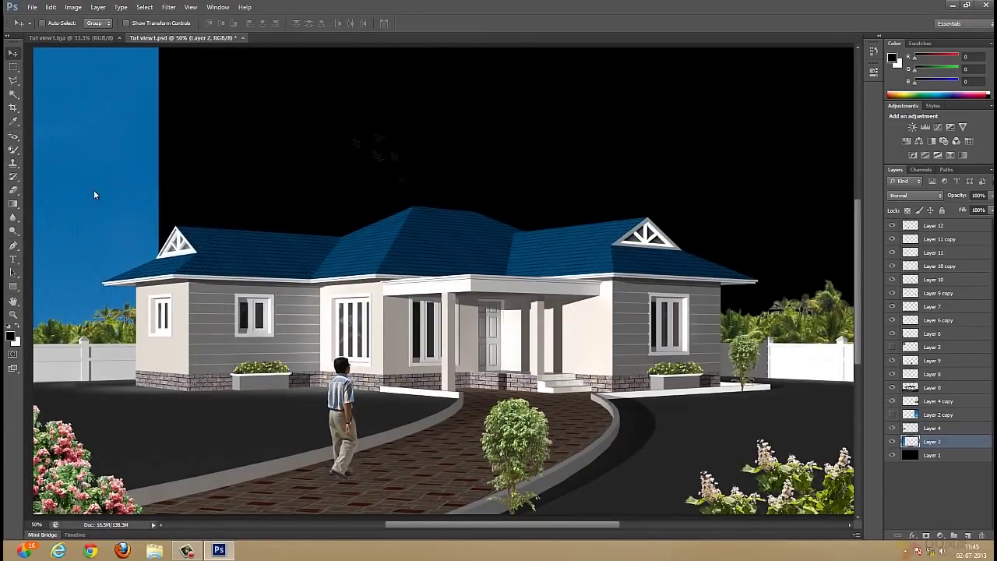
Shift the blue sky layer to the right with the Move tool
right_click(97, 195)
click(109, 195)
mouse_move(112, 194)
mouse_down()
mouse_move(573, 195)
mouse_move(842, 225)
mouse_move(785, 212)
mouse_move(773, 201)
mouse_move(790, 188)
mouse_up()
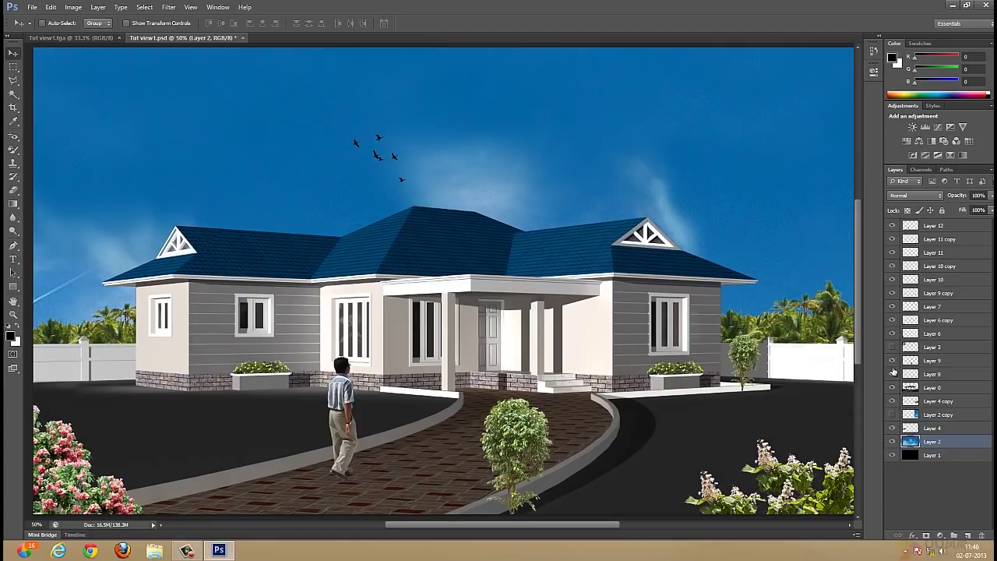
Show the large tree layer and move the tree left of the house
click(893, 348)
right_click(109, 159)
click(93, 130)
mouse_move(63, 148)
mouse_down()
mouse_move(86, 208)
mouse_move(112, 136)
mouse_move(83, 125)
mouse_move(93, 144)
mouse_up()
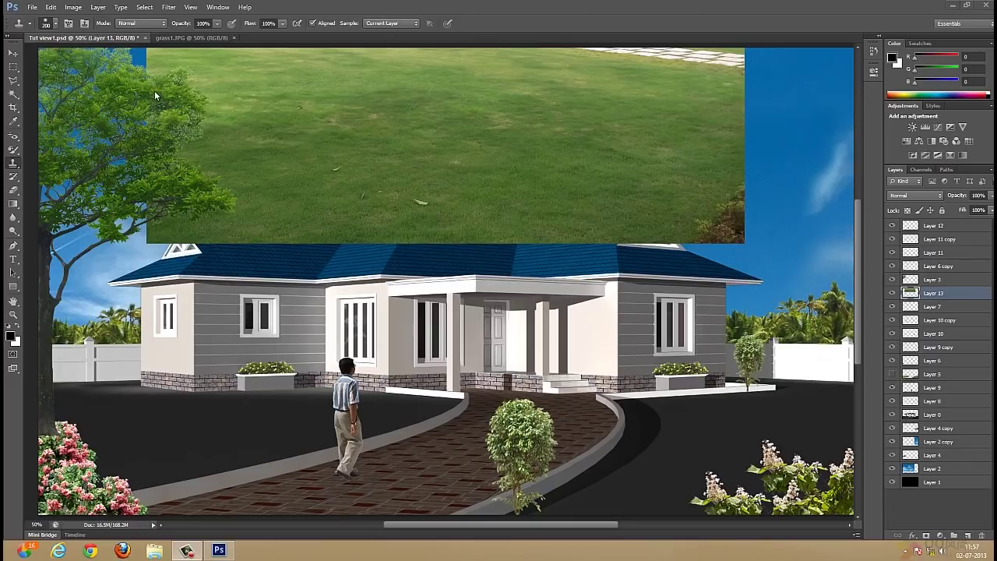
Within the ground selection, clone grass over the dark ground from the left edge to the brick path
click(9, 165)
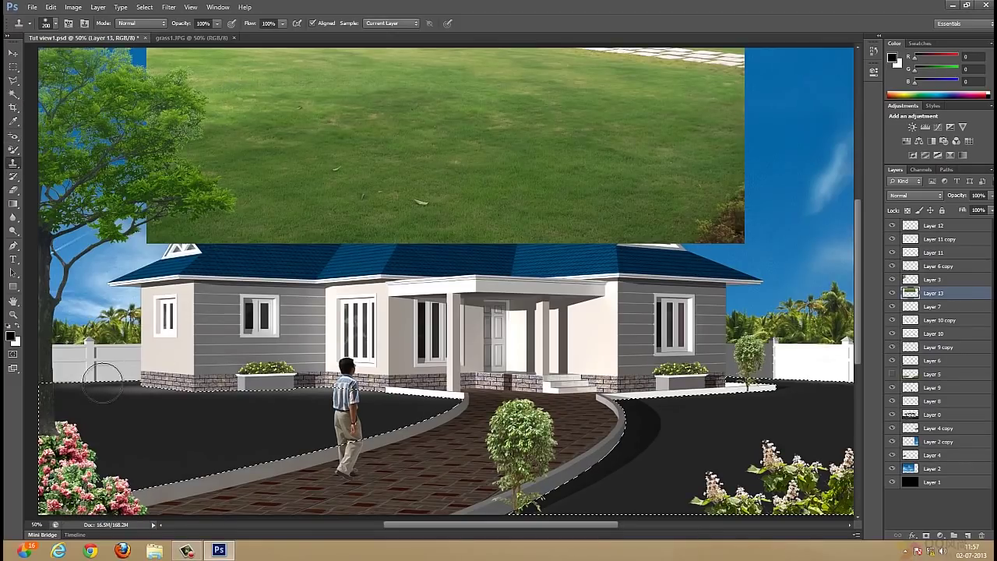
drag(102, 381, 116, 382)
key(ctrl+z)
drag(89, 403, 119, 403)
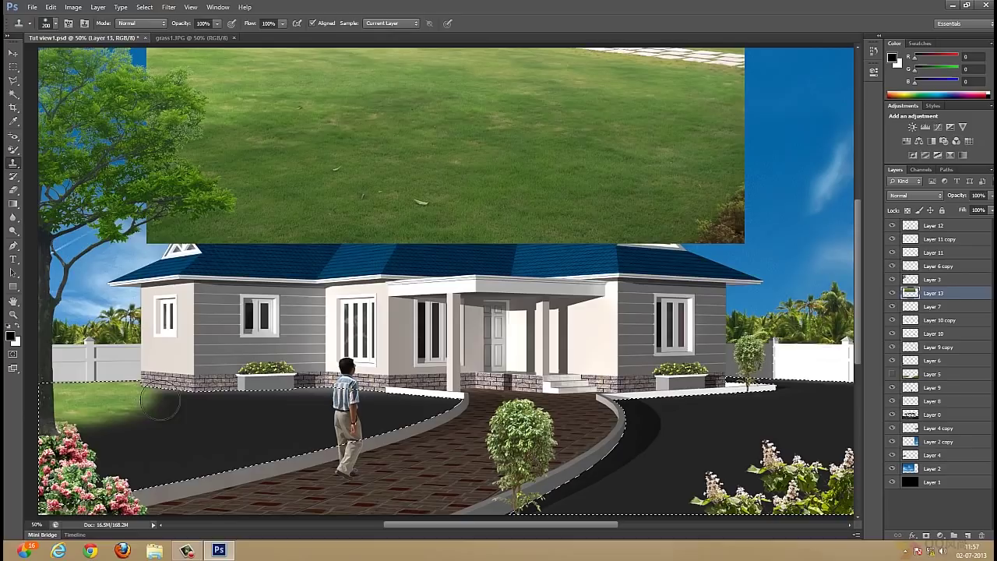
drag(160, 403, 268, 401)
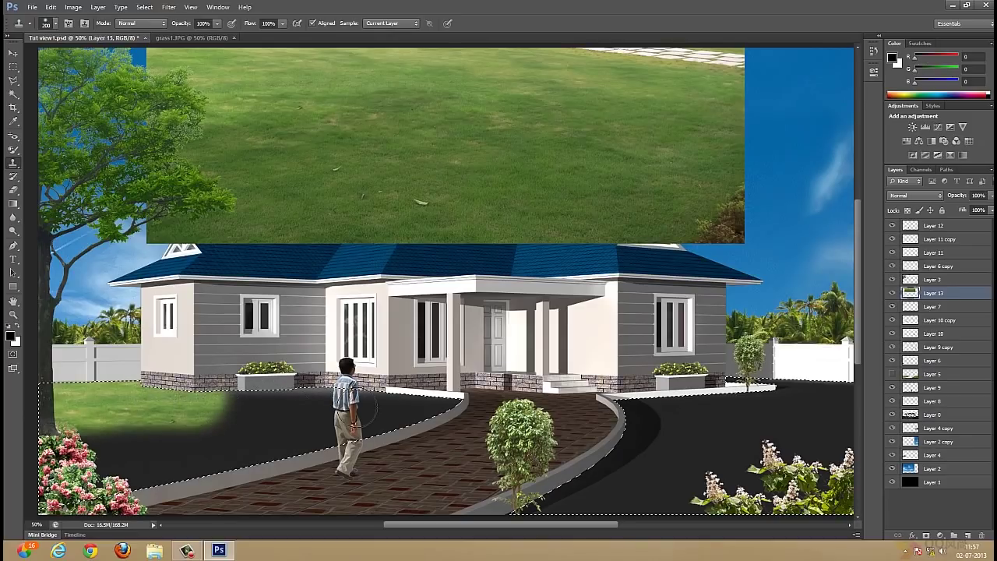
drag(296, 413, 387, 405)
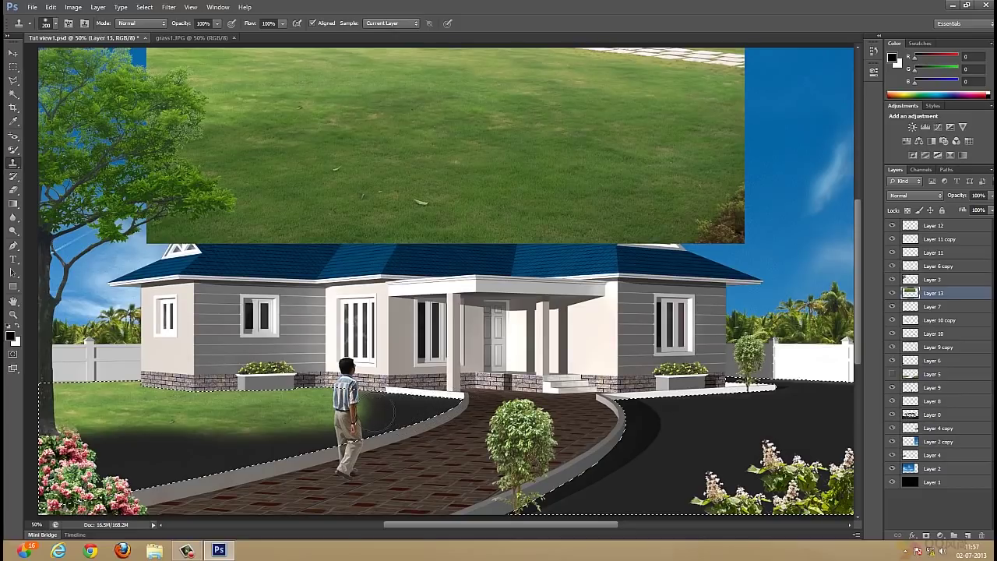
drag(377, 411, 437, 401)
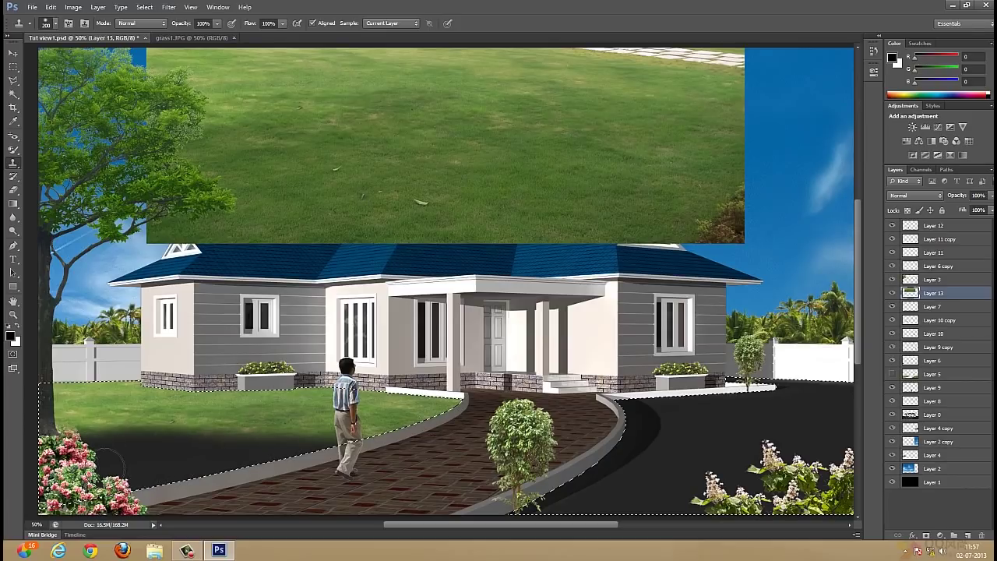
drag(113, 465, 195, 464)
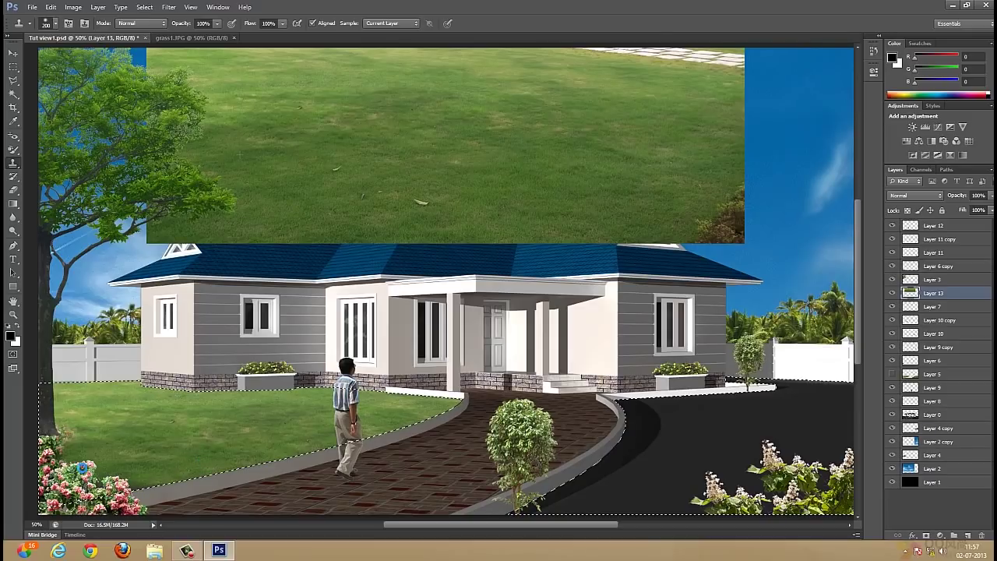